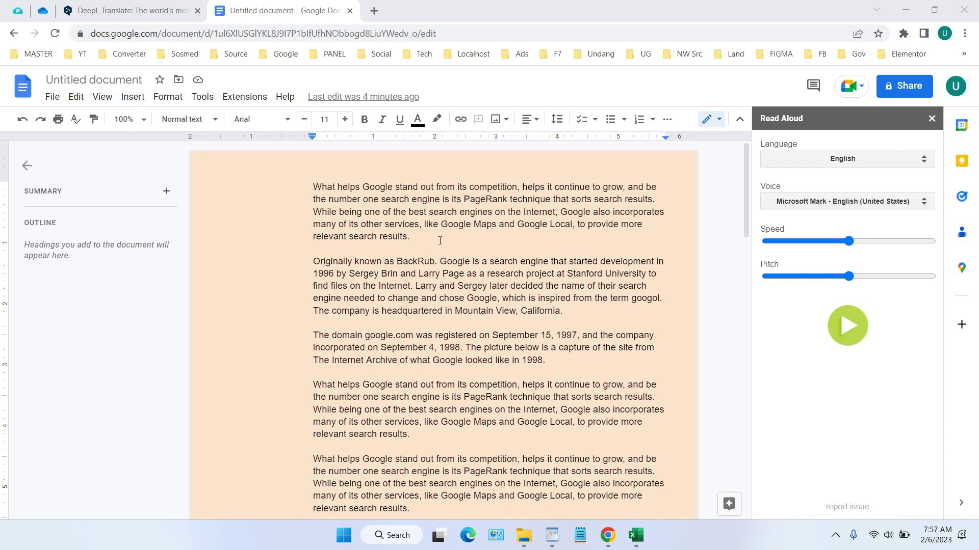
Select the whole first paragraph, play it in the Microsoft Mark voice, then pause
{"action": "left_click_drag", "start_coordinate": [313, 186], "coordinate": [473, 227]}
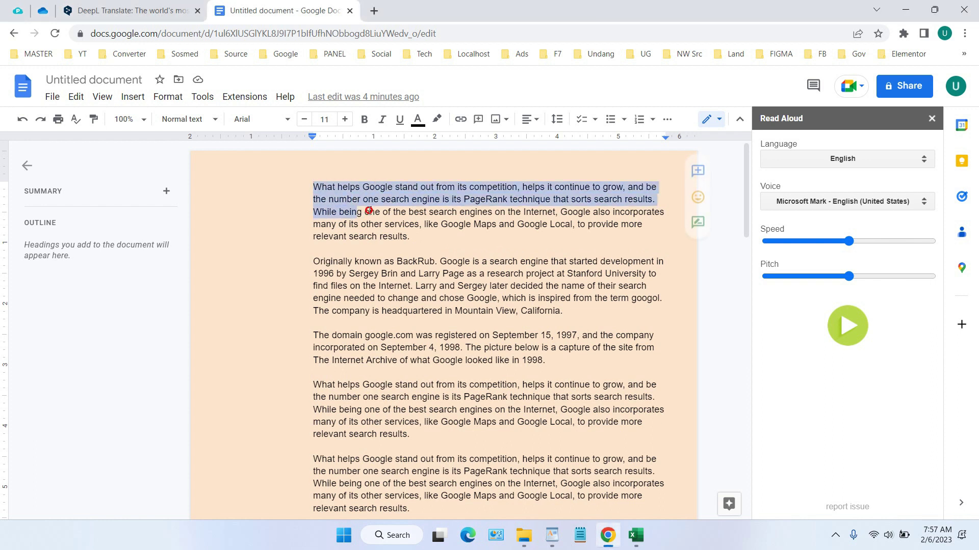
{"action": "triple_click", "coordinate": [473, 227]}
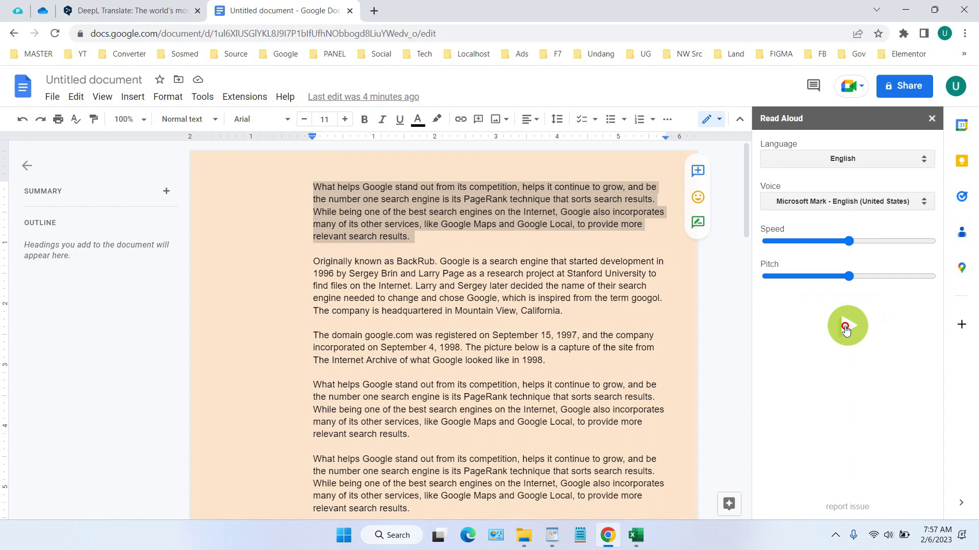
{"action": "left_click", "coordinate": [845, 329]}
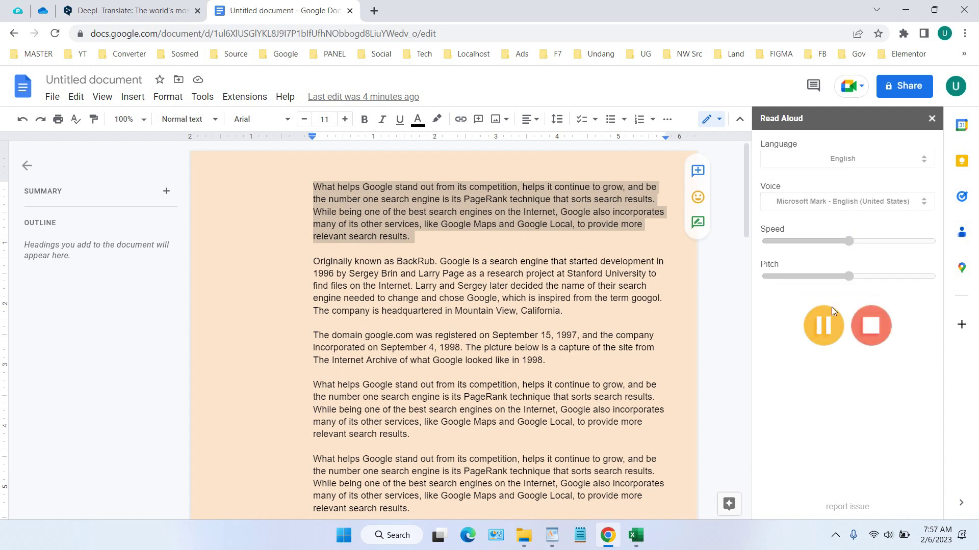
{"action": "left_click", "coordinate": [816, 330]}
Close the Read Aloud sidebar and open the Read Aloud TTS add-on found by searching 'read'
{"action": "left_click", "coordinate": [931, 120]}
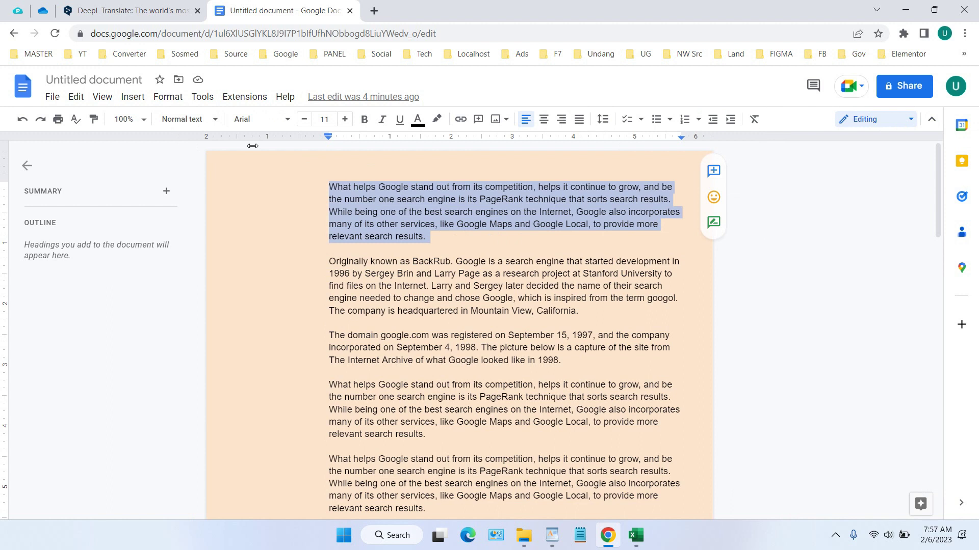
{"action": "left_click", "coordinate": [252, 100]}
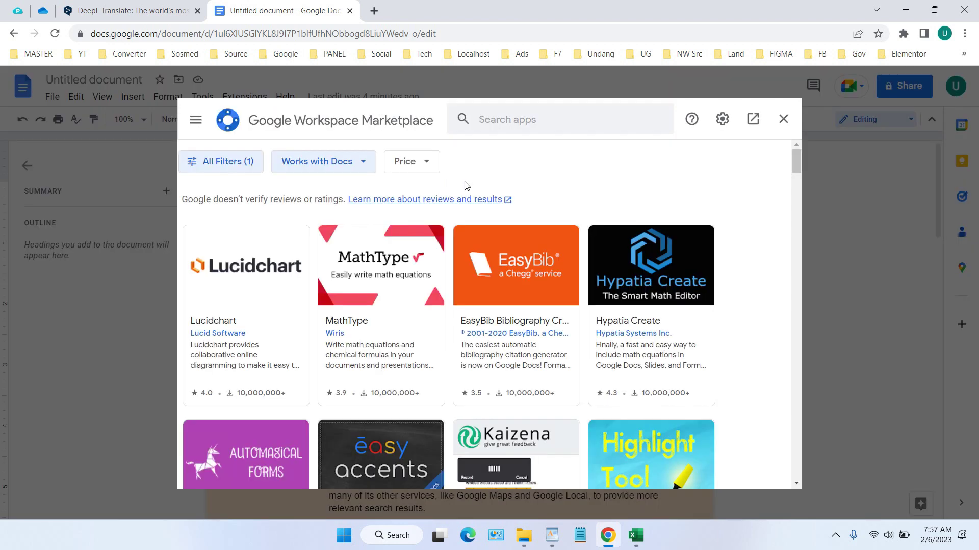
{"action": "left_click", "coordinate": [535, 122]}
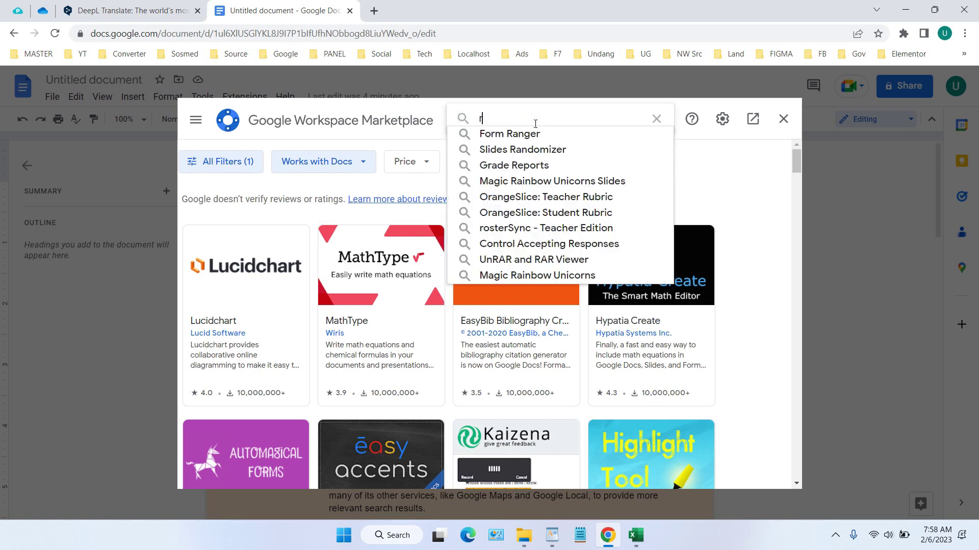
{"action": "type", "text": "read"}
{"action": "key", "text": "Return"}
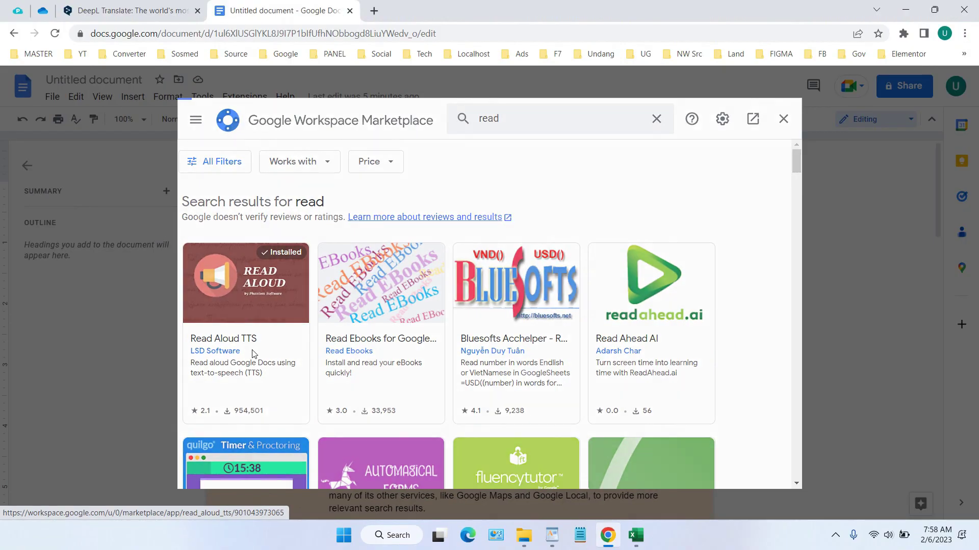
{"action": "left_click", "coordinate": [252, 355]}
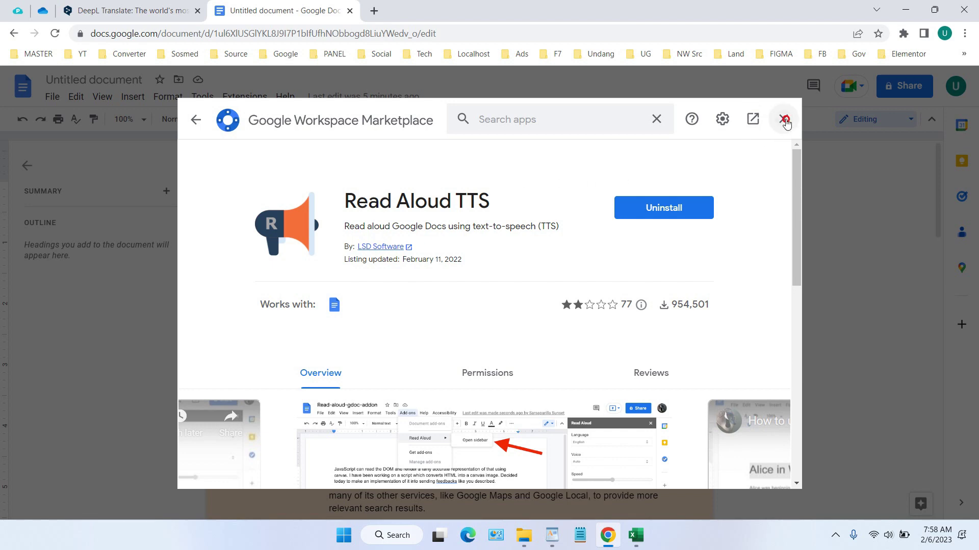
Close the Marketplace dialog and open Extensions > Read Aloud TTS > Open sidebar
{"action": "left_click", "coordinate": [784, 119]}
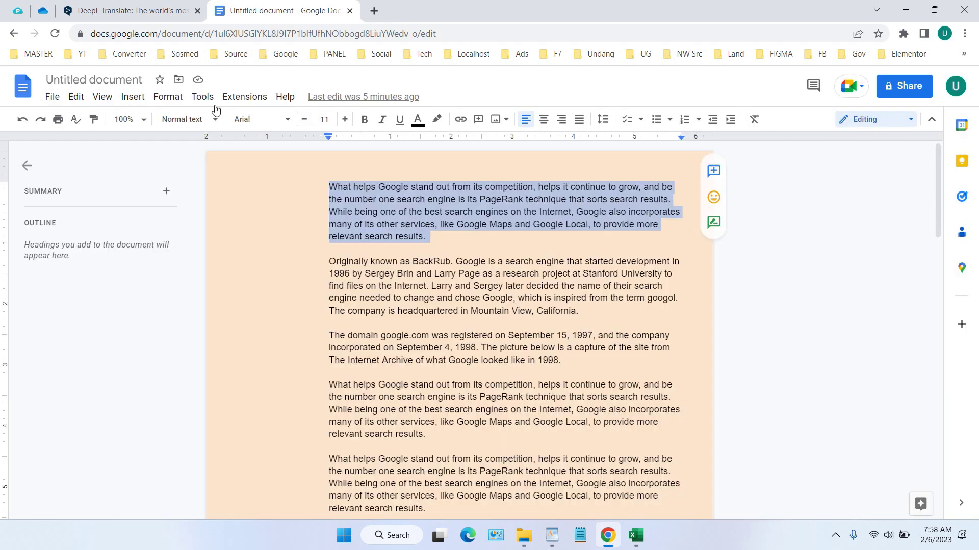
{"action": "left_click", "coordinate": [253, 100]}
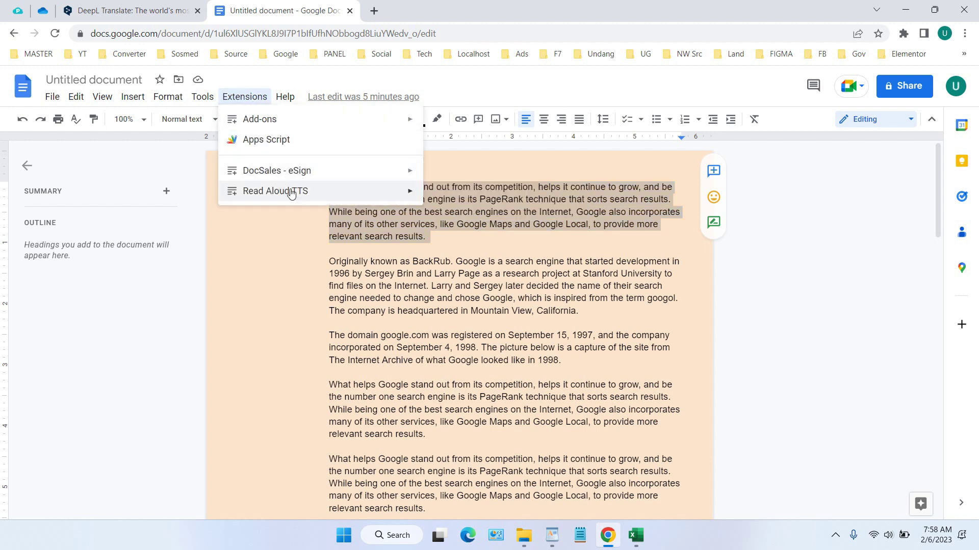
{"action": "mouse_move", "coordinate": [275, 192]}
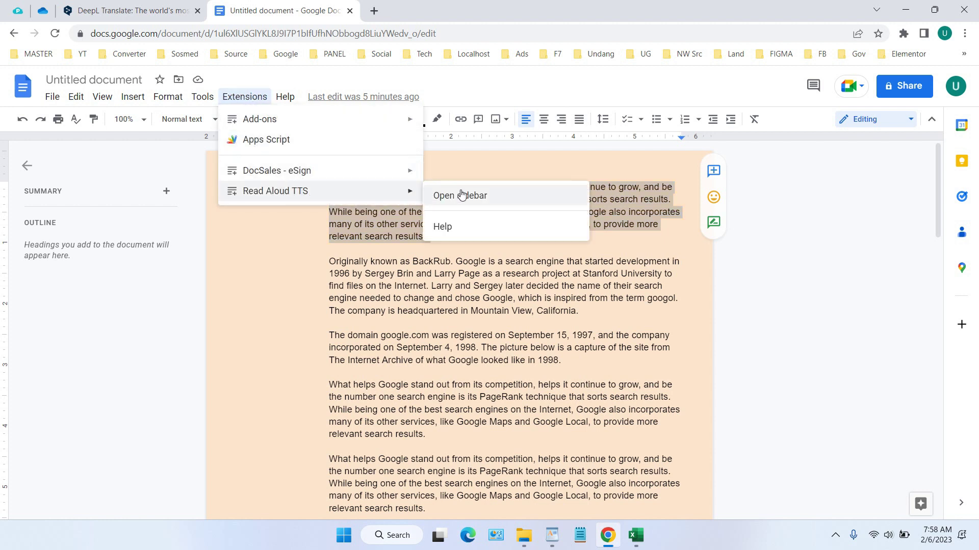
{"action": "left_click", "coordinate": [468, 197]}
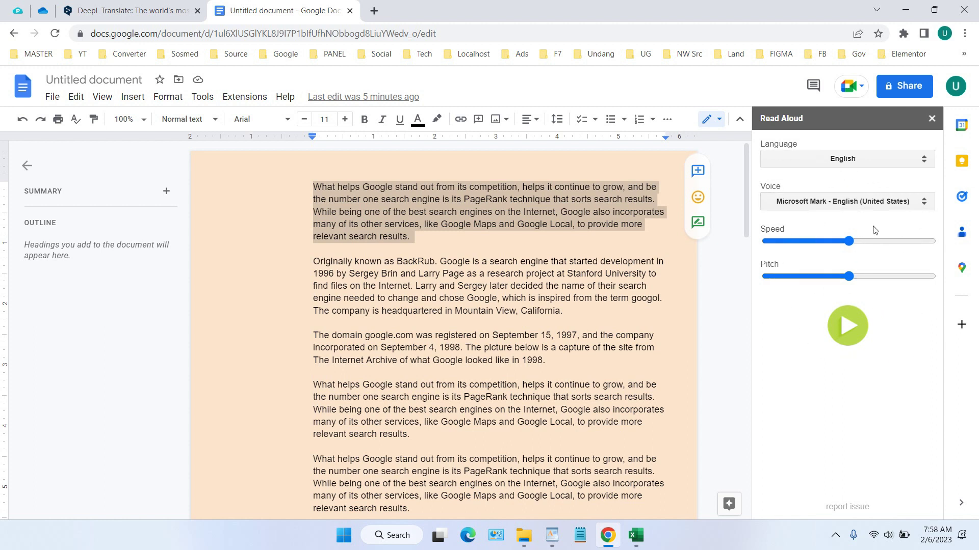
Pick Microsoft Zira - English (United States) as the Read Aloud voice and deselect the paragraph
{"action": "left_click", "coordinate": [855, 206]}
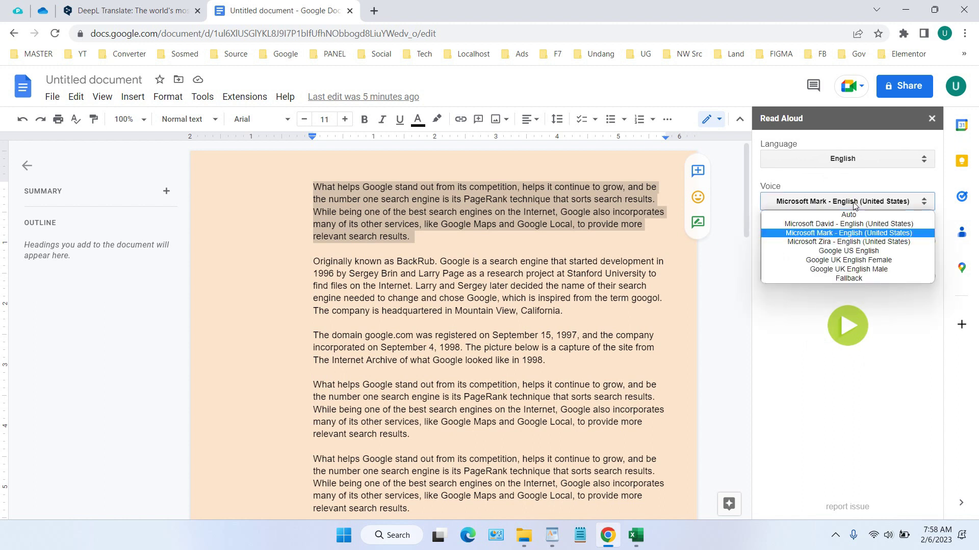
{"action": "left_click", "coordinate": [882, 239]}
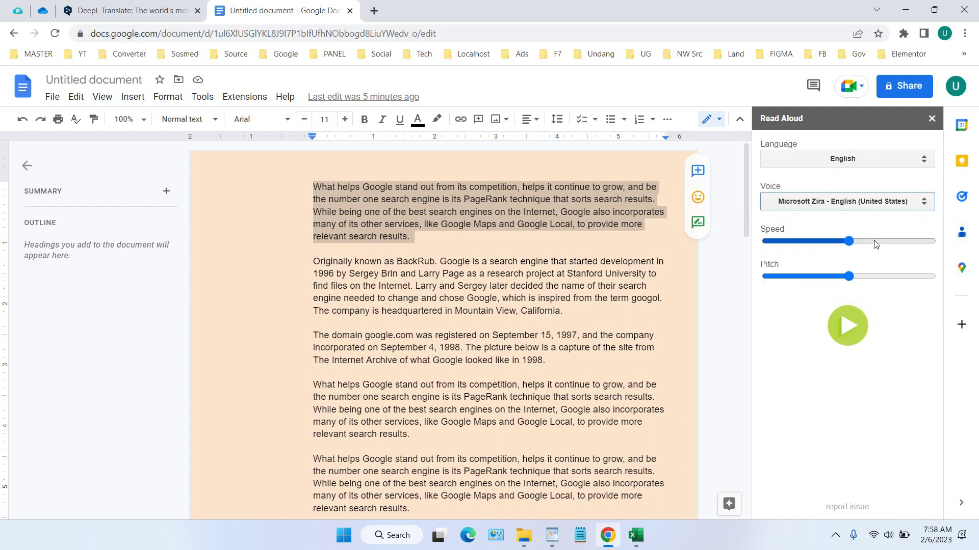
{"action": "left_click", "coordinate": [304, 178]}
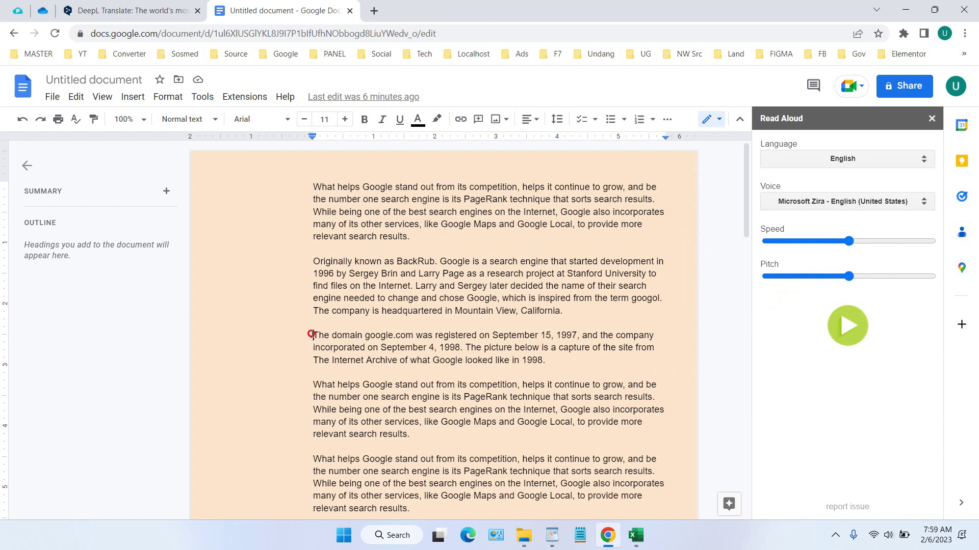
Play the google.com registration paragraph in the Zira voice, pause it, and clear the selection
{"action": "left_click_drag", "start_coordinate": [313, 335], "coordinate": [560, 355]}
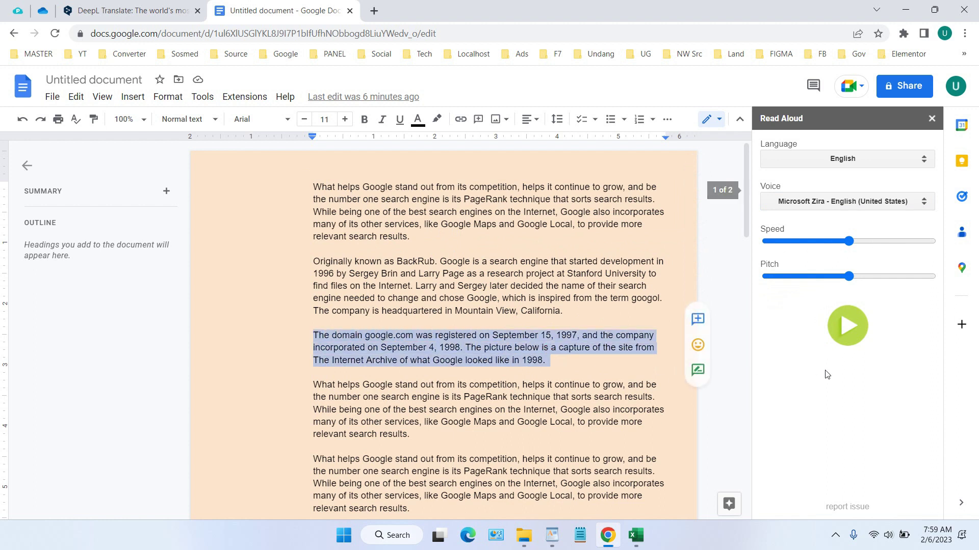
{"action": "left_click", "coordinate": [859, 332]}
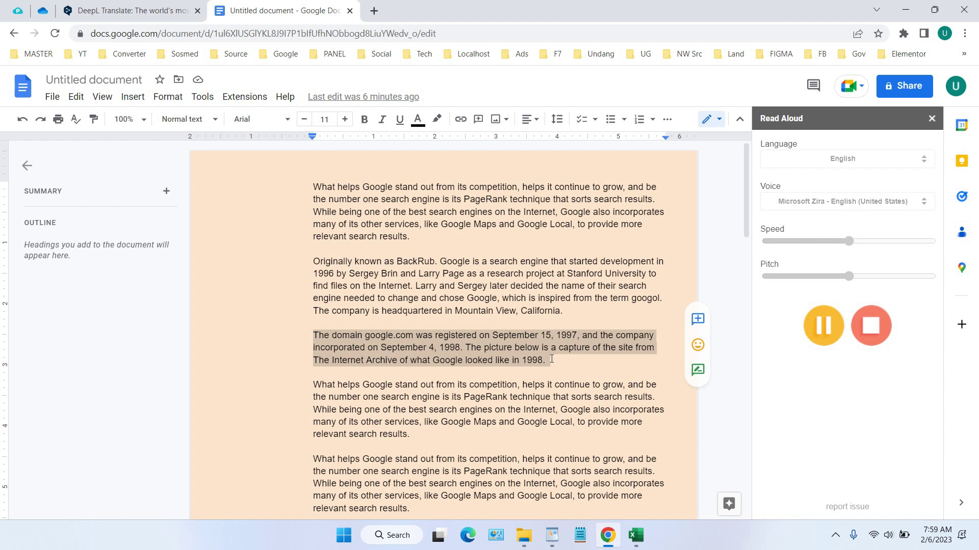
{"action": "left_click", "coordinate": [824, 338]}
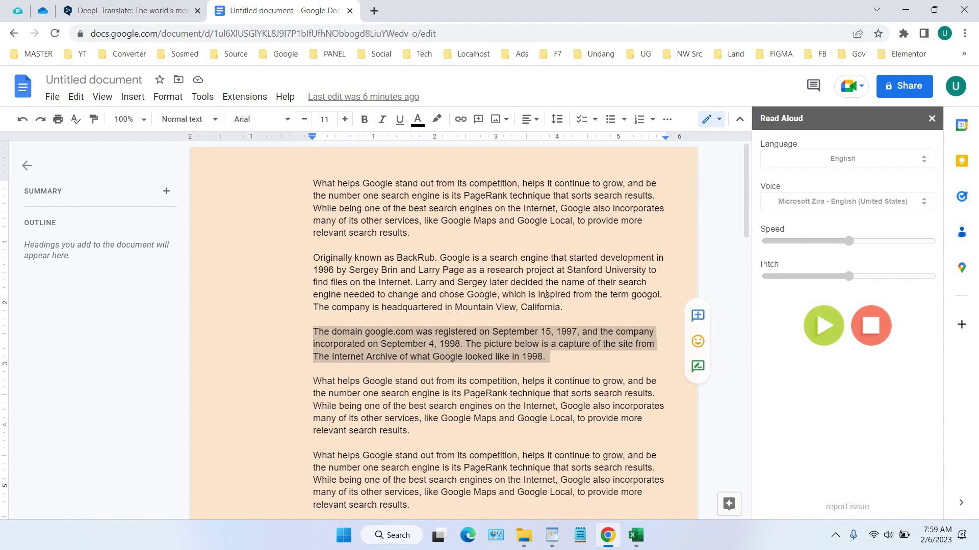
{"action": "scroll", "coordinate": [490, 299], "scroll_direction": "down", "scroll_amount": 2}
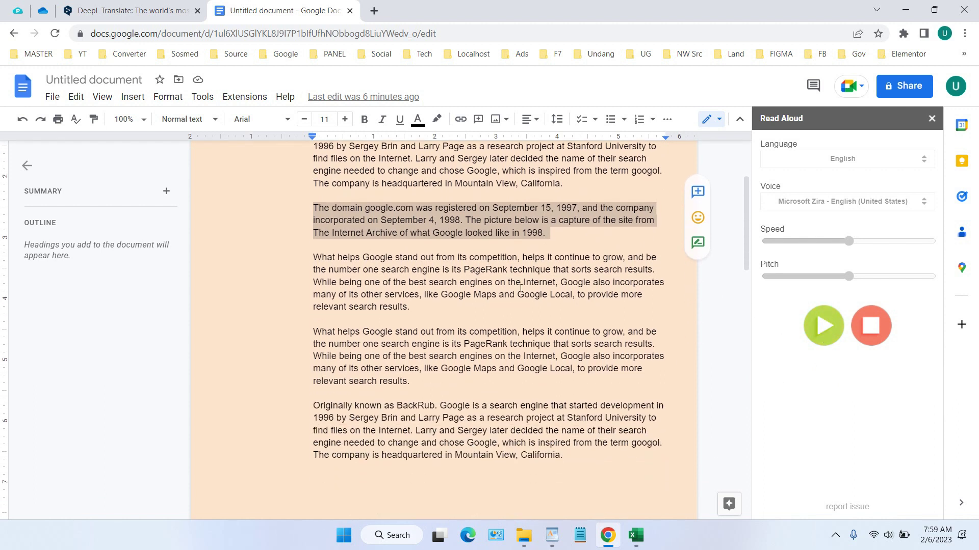
{"action": "left_click", "coordinate": [315, 330]}
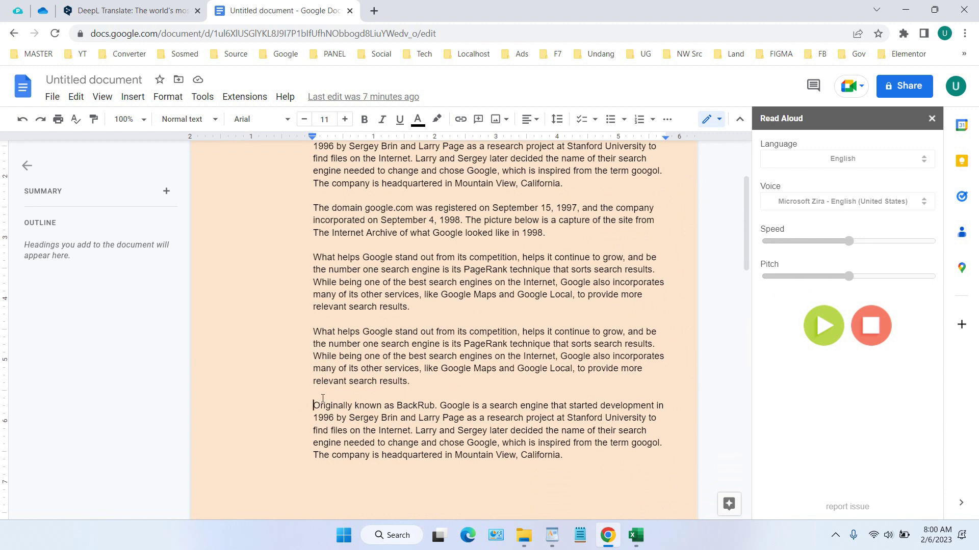
Reopen the Read Aloud TTS sidebar, then play and pause the BackRub paragraph in Zira
{"action": "left_click", "coordinate": [928, 121]}
{"action": "left_click", "coordinate": [244, 97]}
{"action": "mouse_move", "coordinate": [275, 191]}
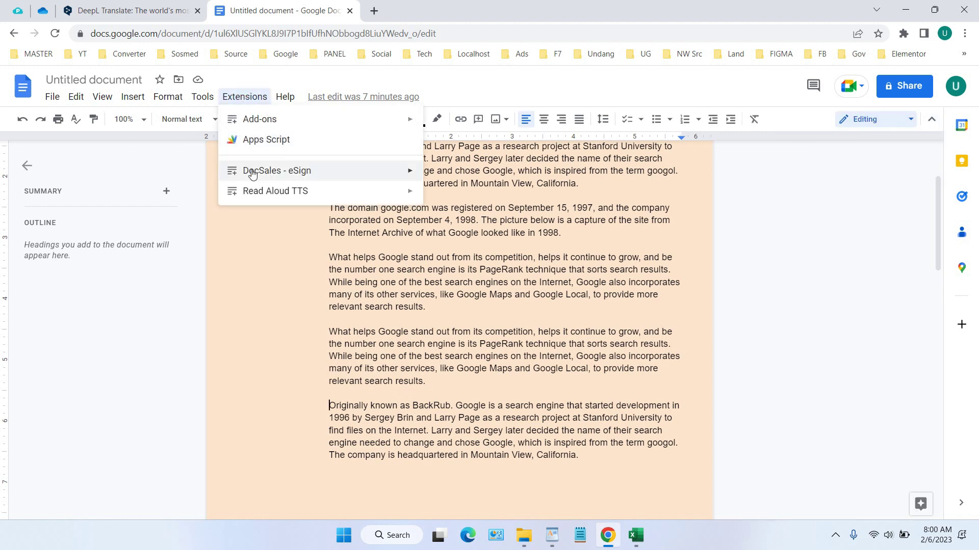
{"action": "left_click", "coordinate": [476, 194]}
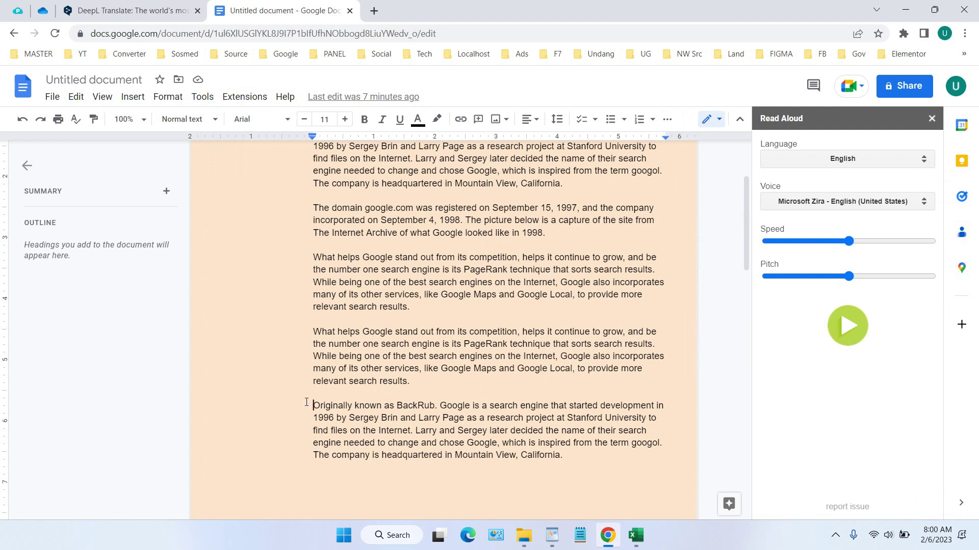
{"action": "left_click", "coordinate": [845, 337]}
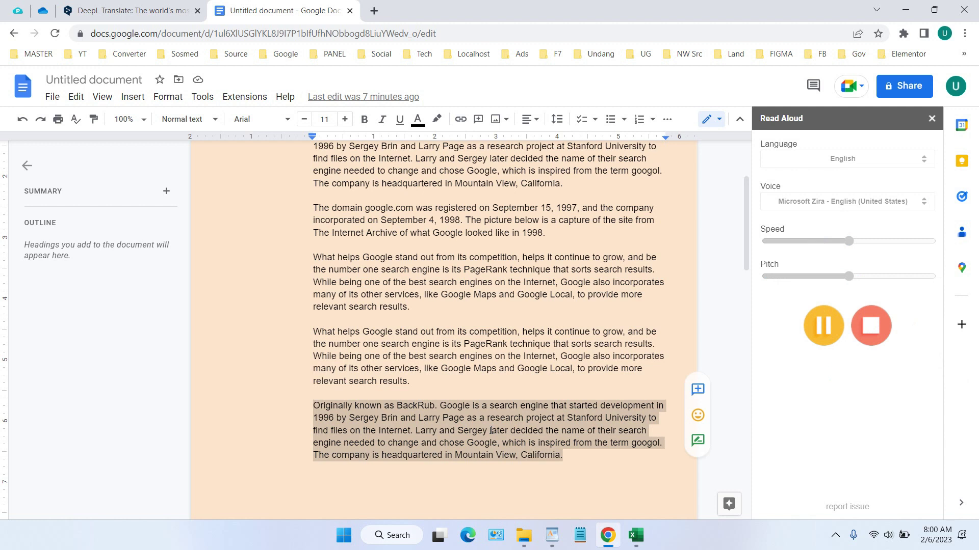
{"action": "left_click", "coordinate": [819, 335]}
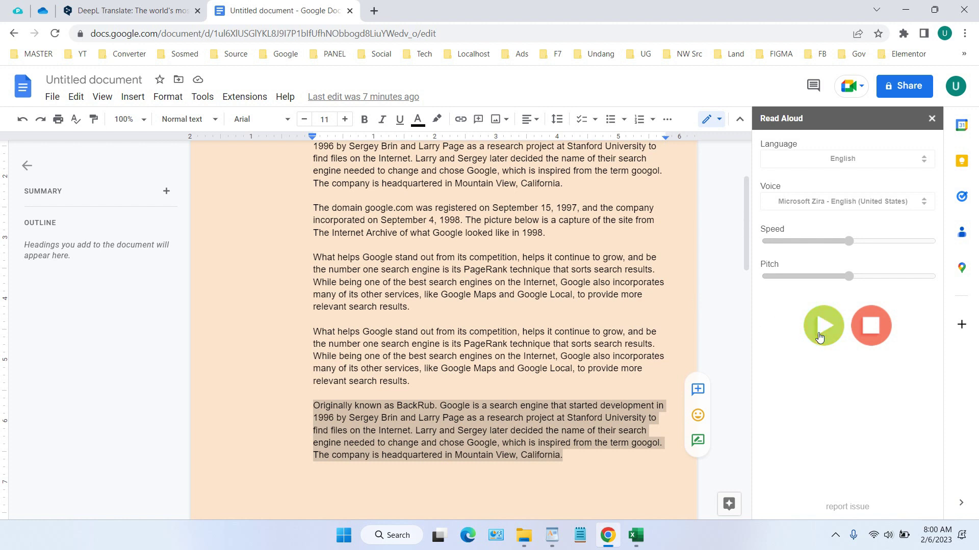